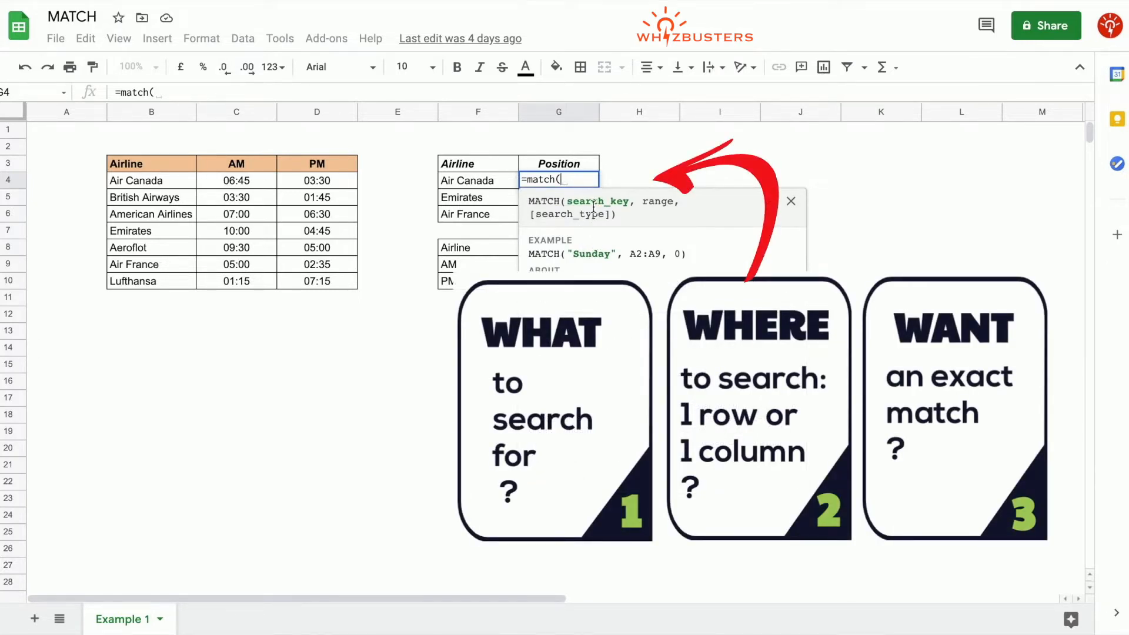
Complete the G4 formula as =match(F4,$B$4:$B$10,0) to find the airline's position, and apply the suggested auto-fill to G5:G6.
left_click(451, 180)
type(",")
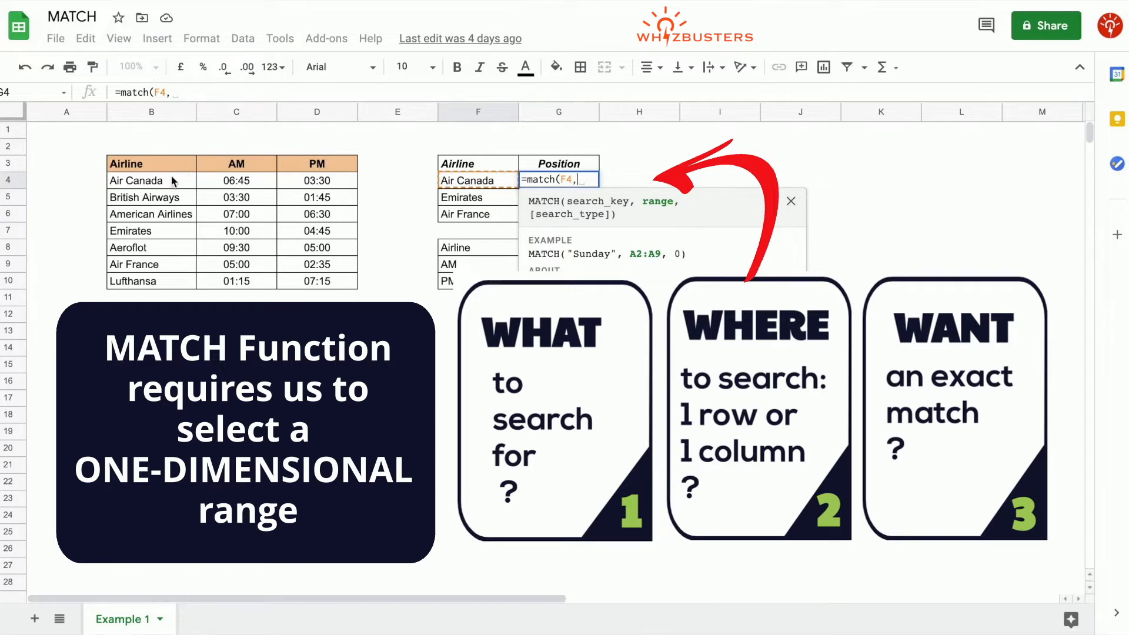
left_click_drag(172, 179, 170, 281)
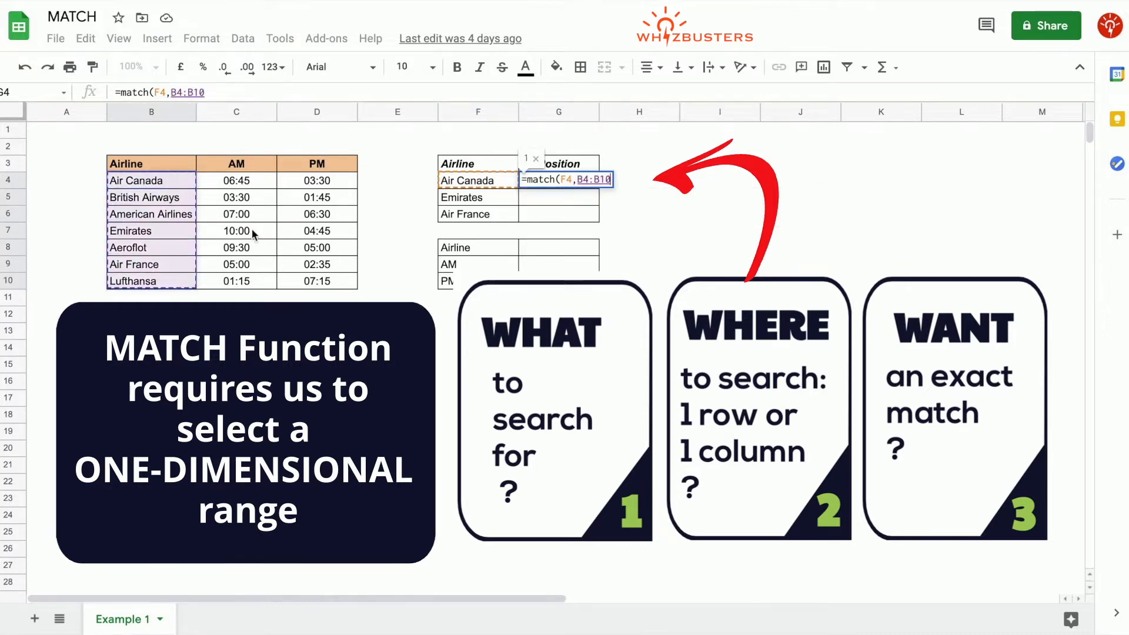
left_click(194, 91)
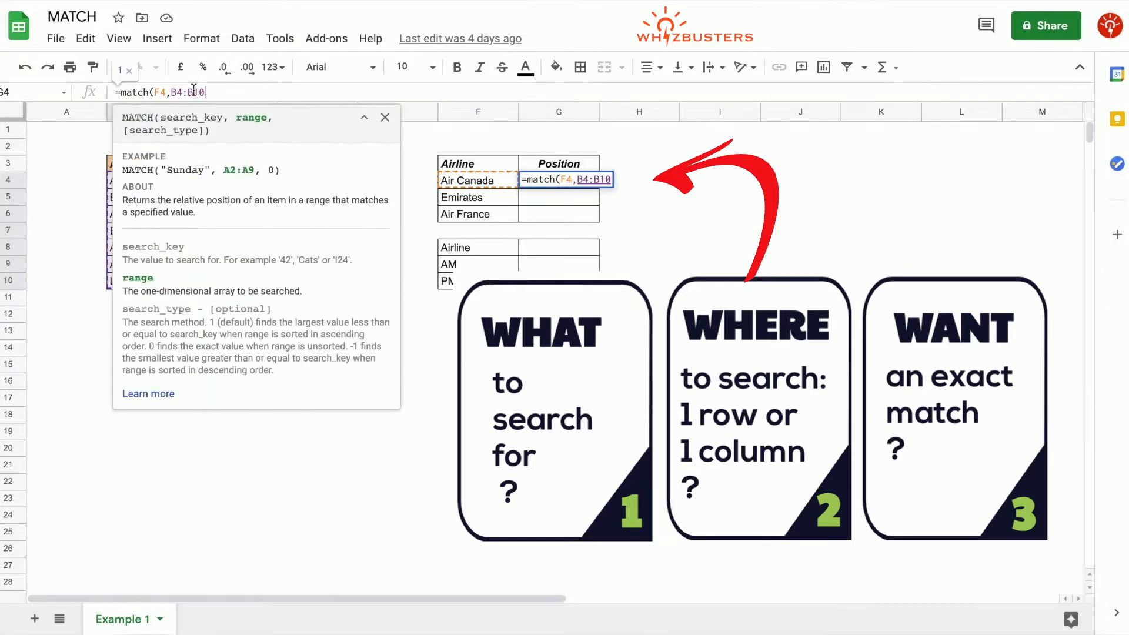
key("F4")
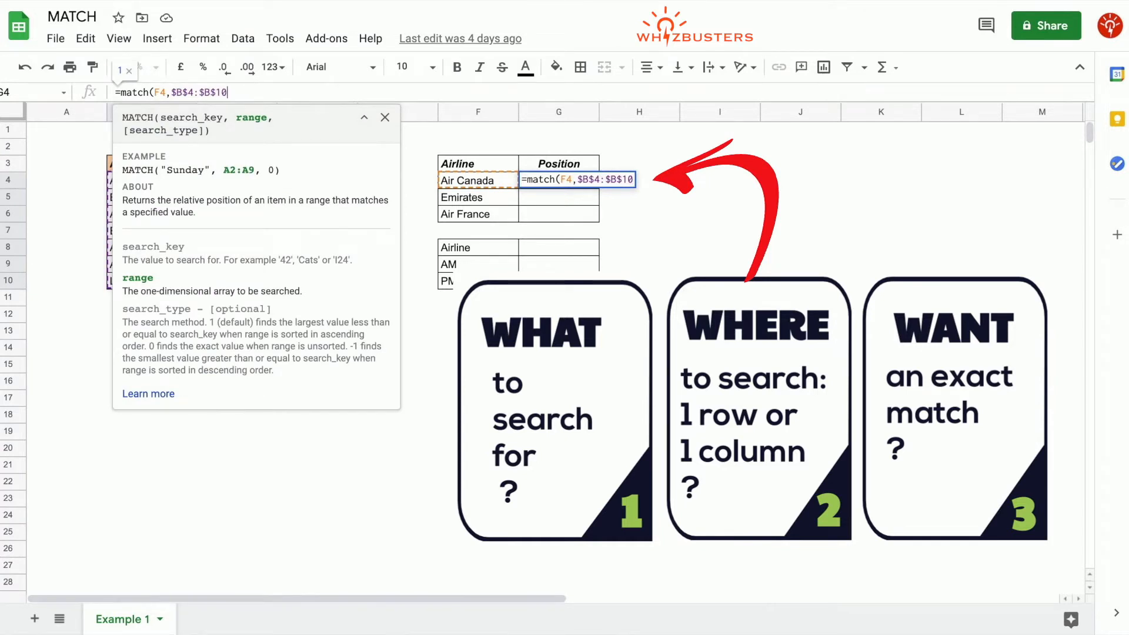
type(",")
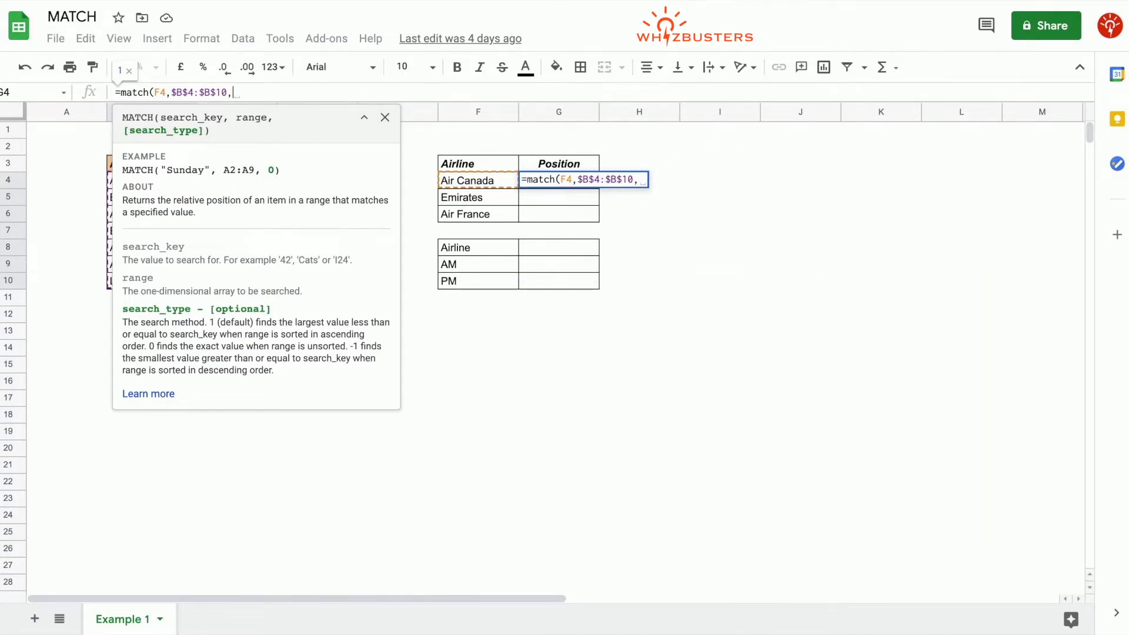
type("0")
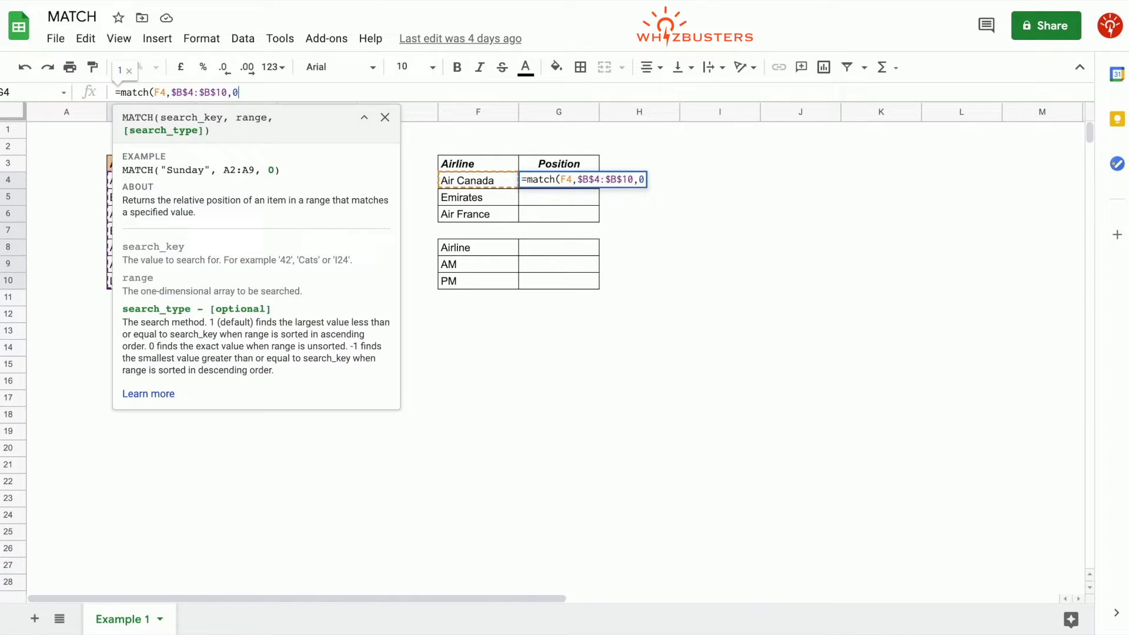
type(")")
key("Return")
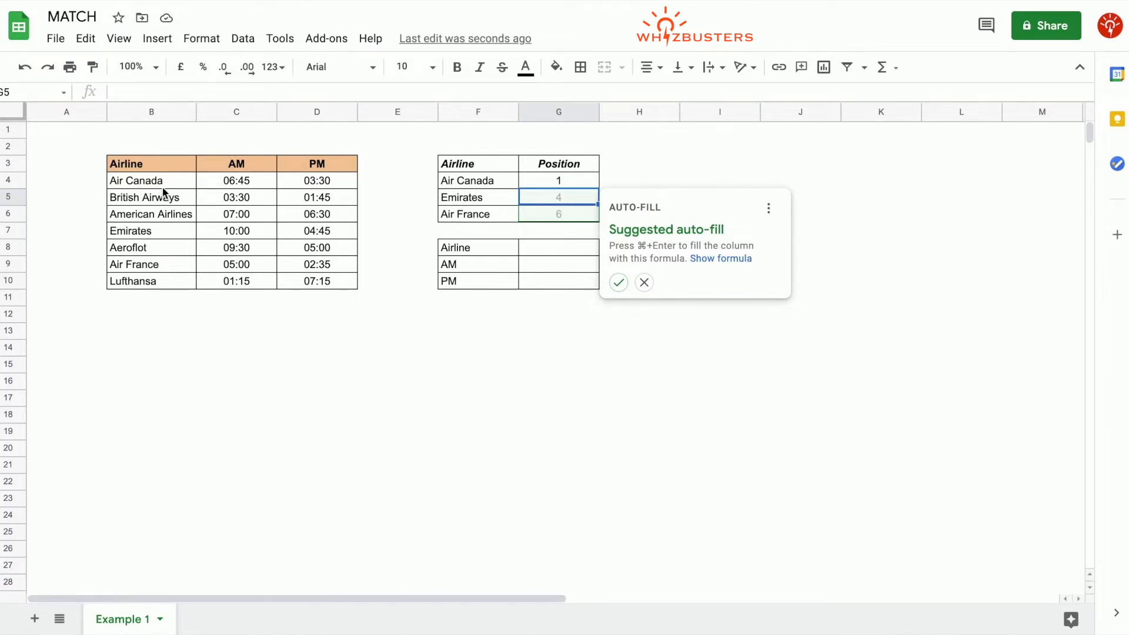
left_click(619, 282)
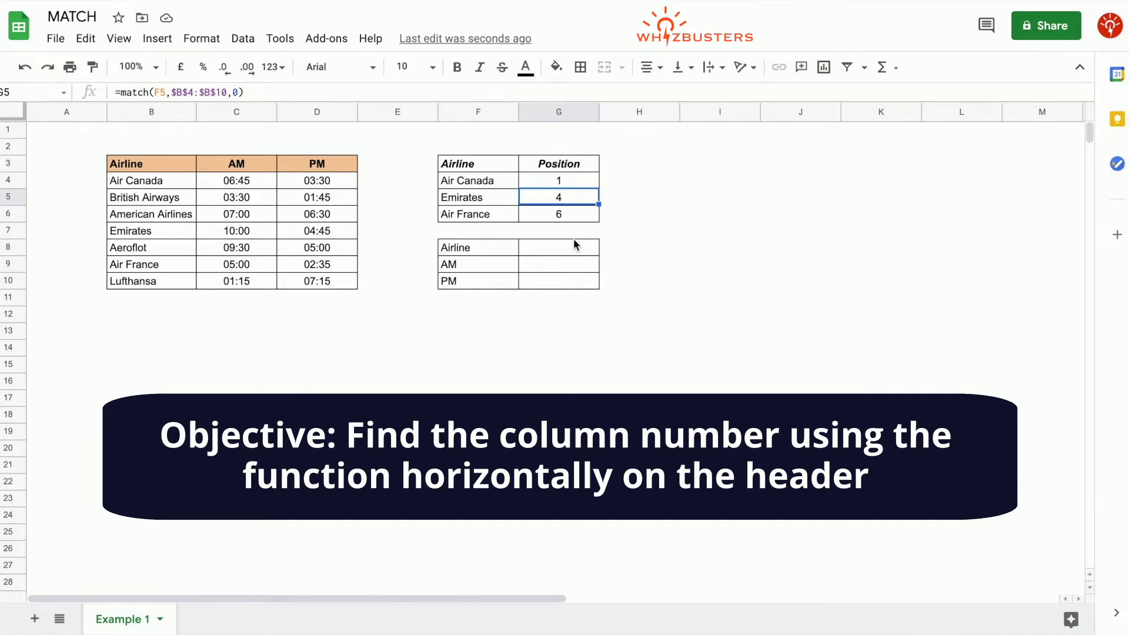
Enter =match(F8,$B$3:$D$3,0) in G8 to find the header's column position, and apply the suggested auto-fill to G9:G10.
left_click(559, 243)
type("=")
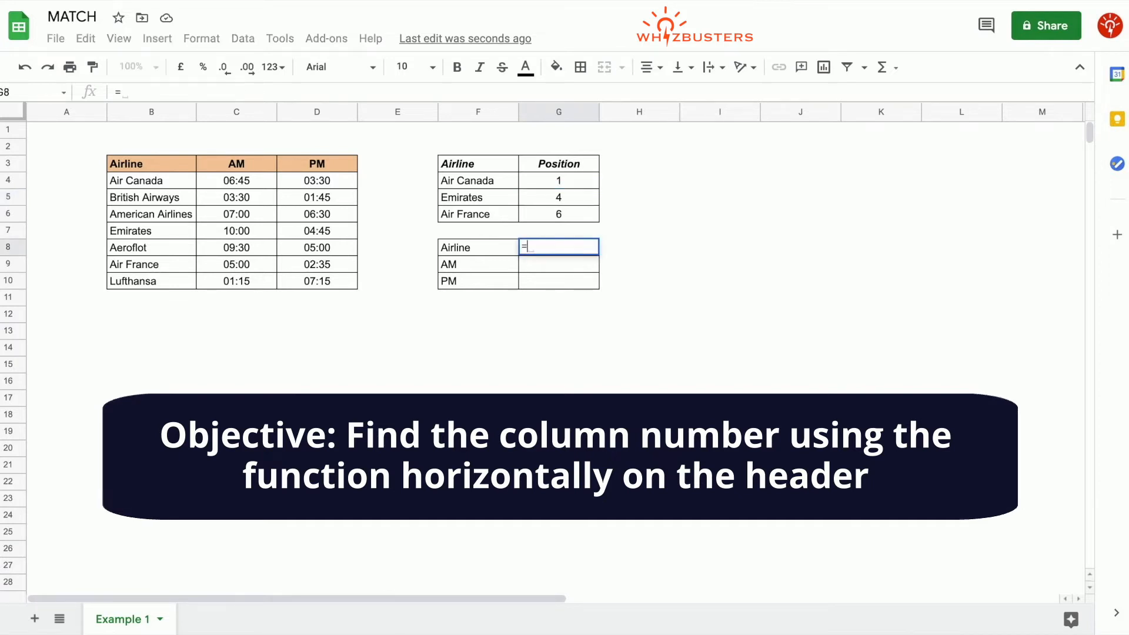
type("match(")
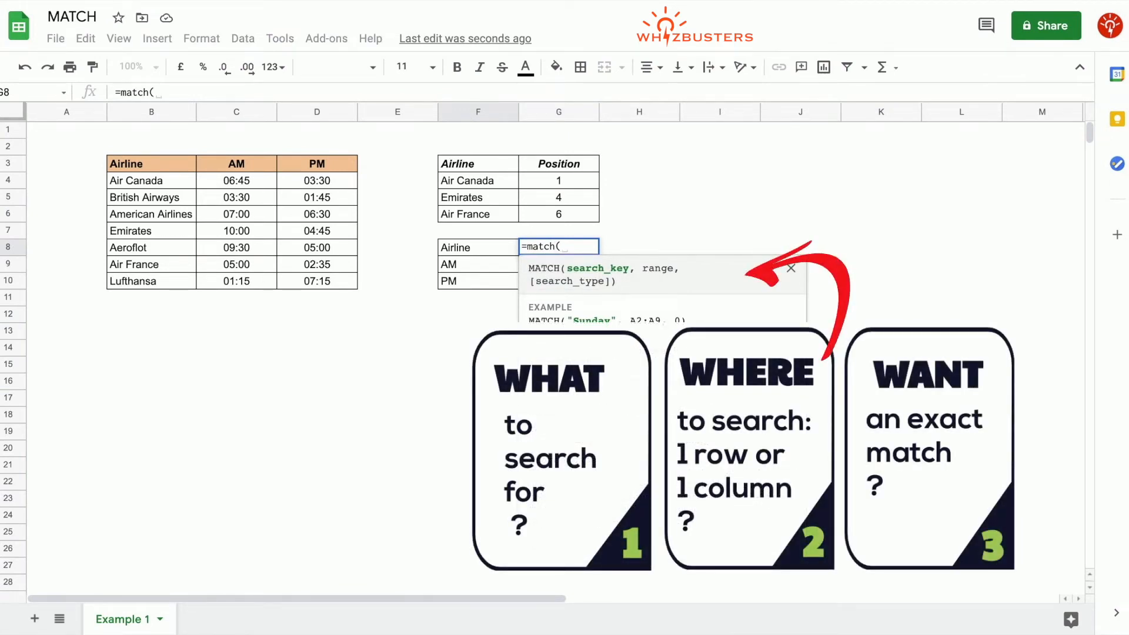
left_click(476, 247)
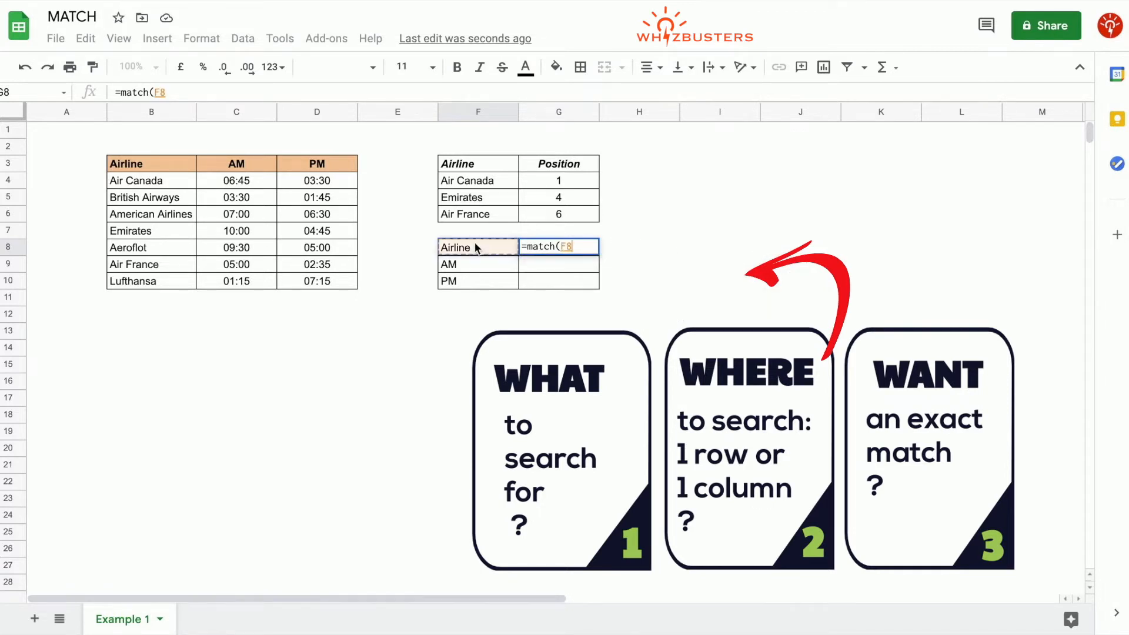
type(",")
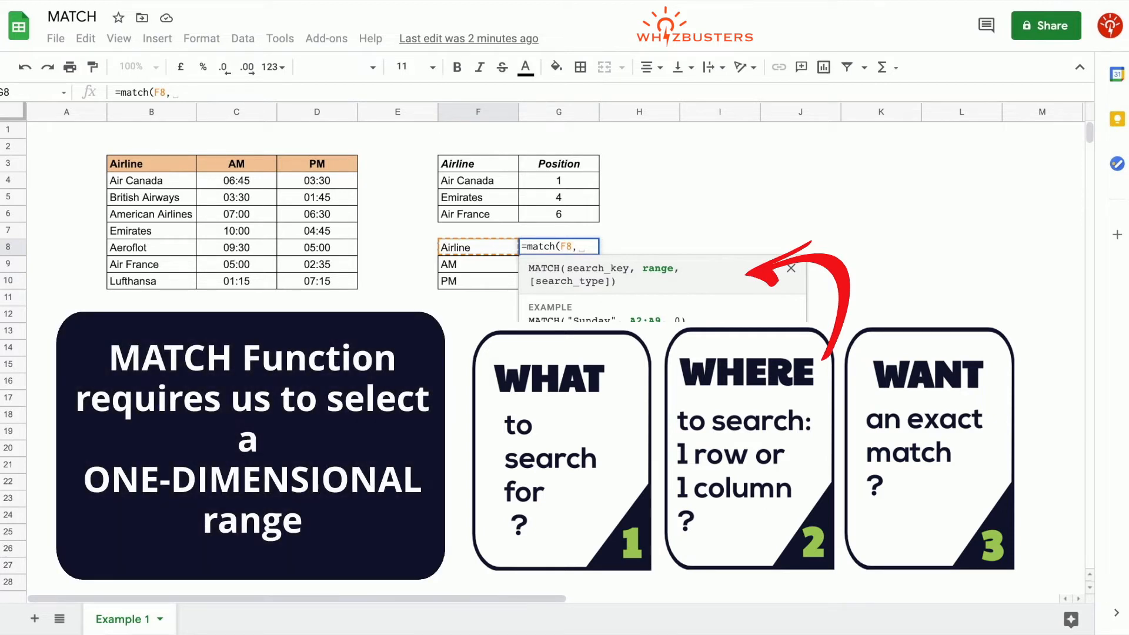
left_click_drag(137, 164, 334, 166)
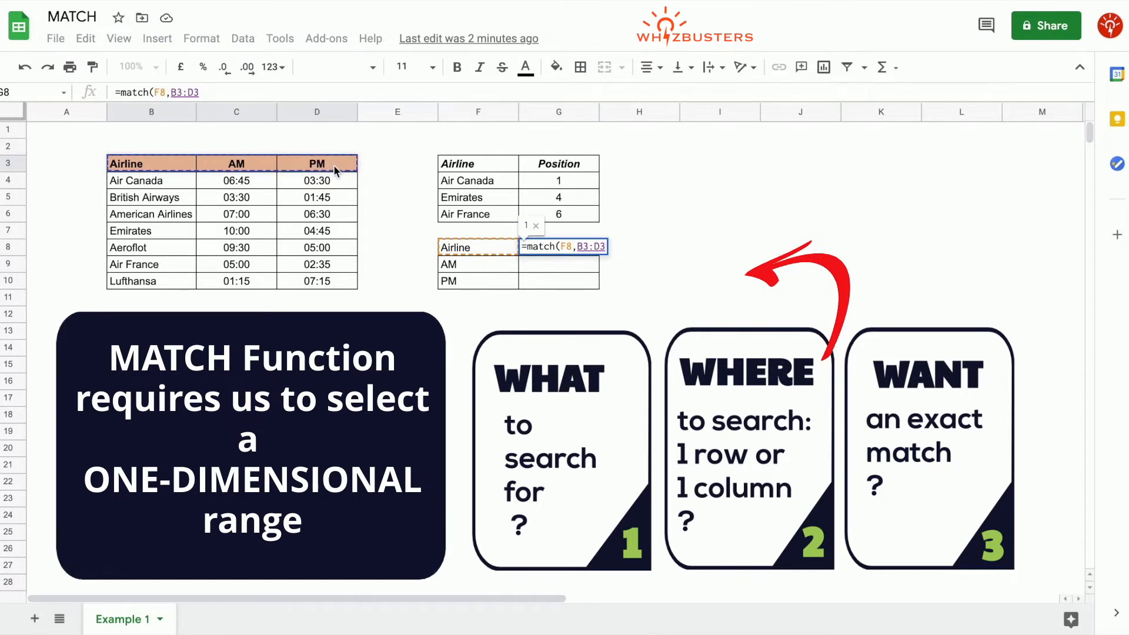
key("F4")
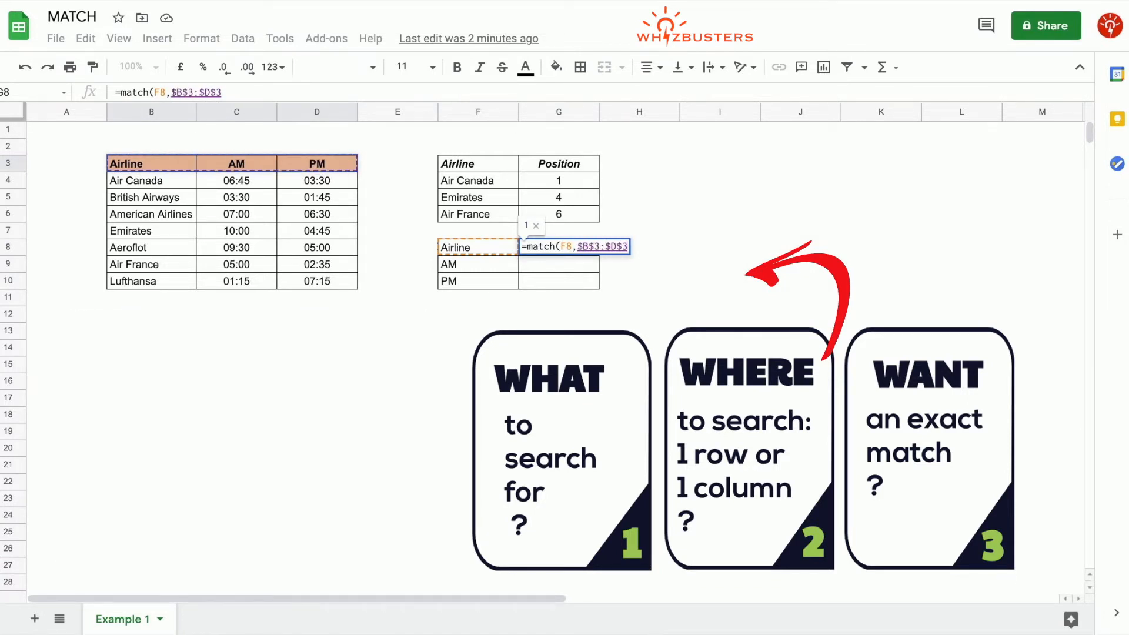
type(",")
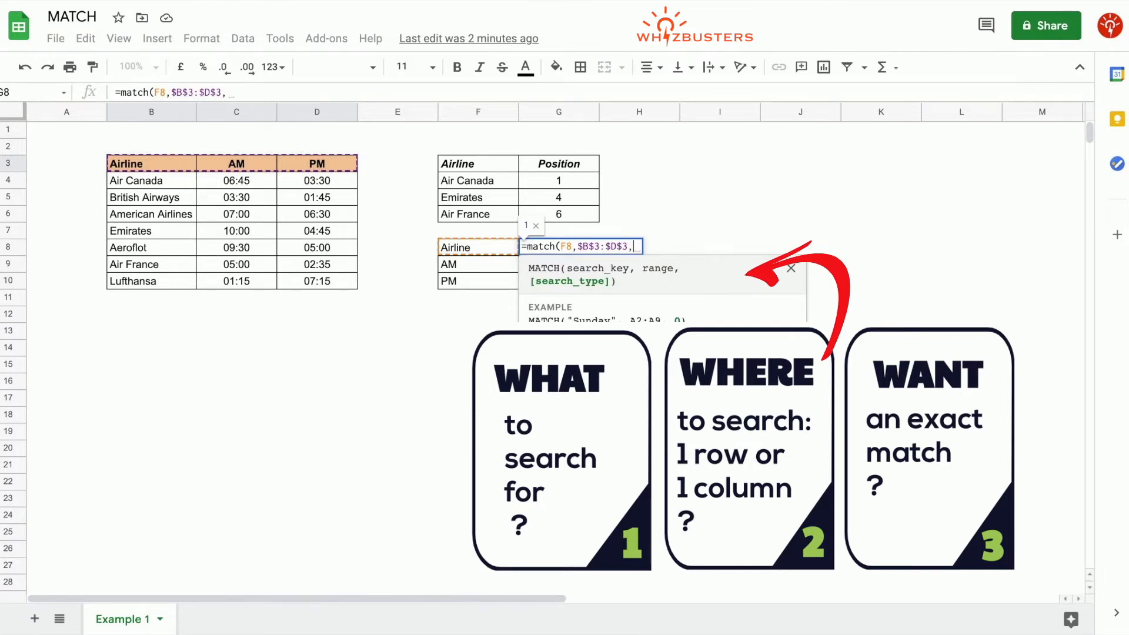
type("0)")
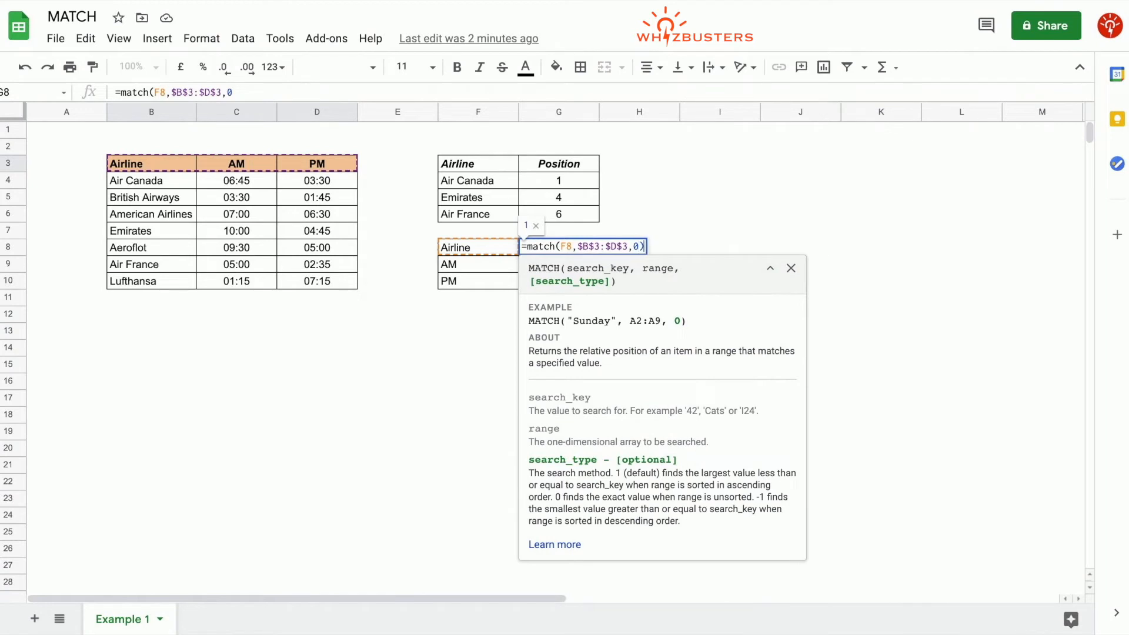
key("Return")
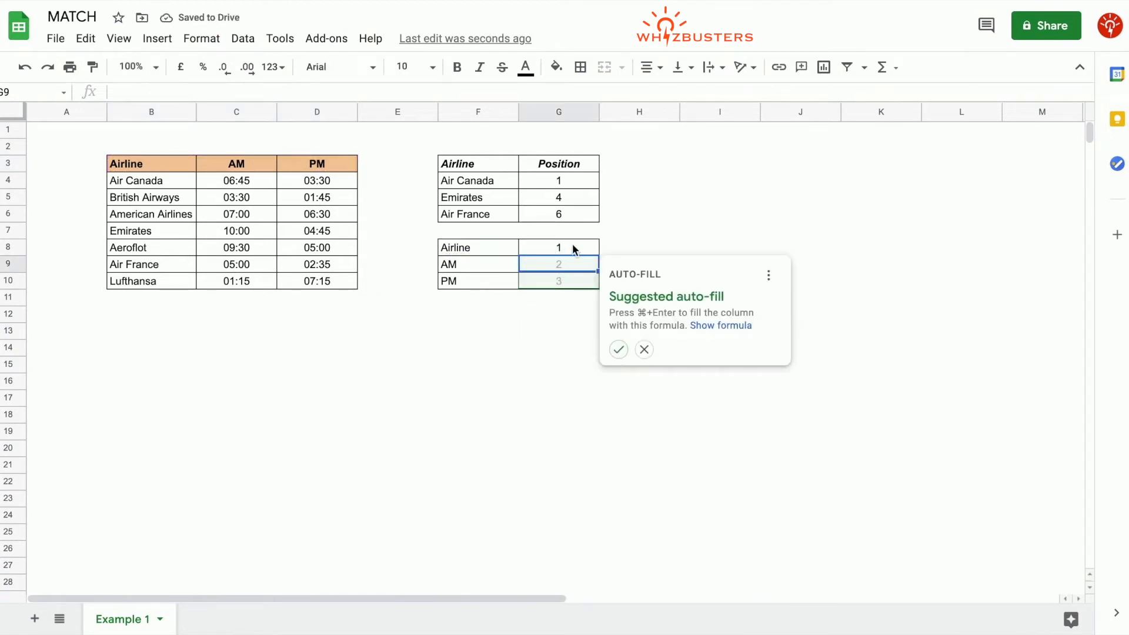
left_click(618, 350)
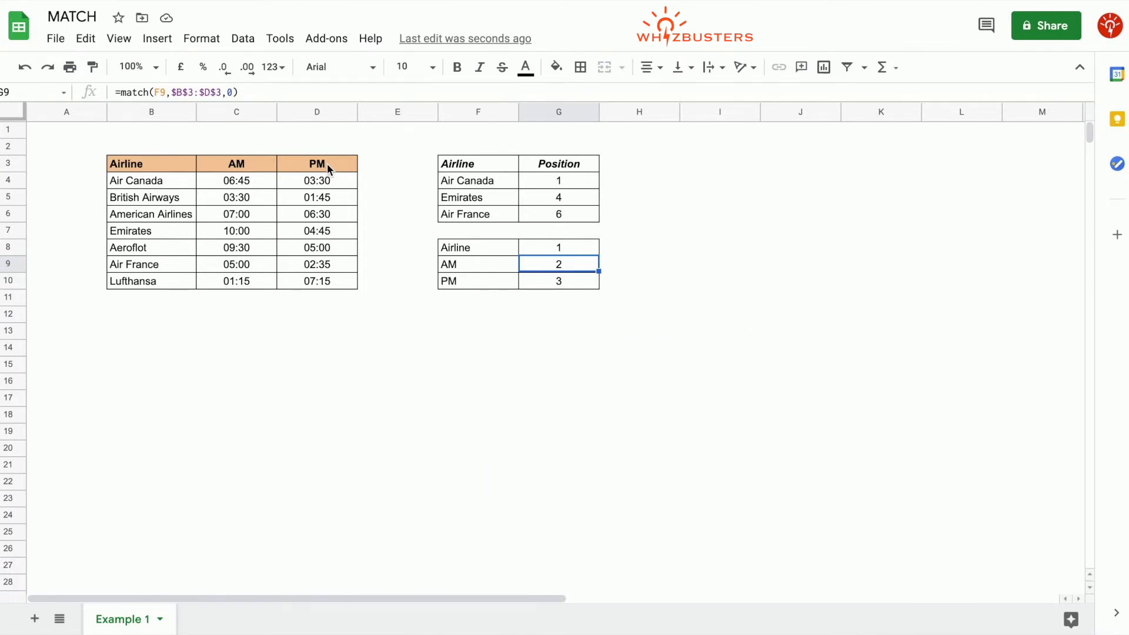
Try a two-row lookup range in G8 by replacing its formula with =match(F8,$B$3:$D$4,0), and inspect the cell's result.
key("Up")
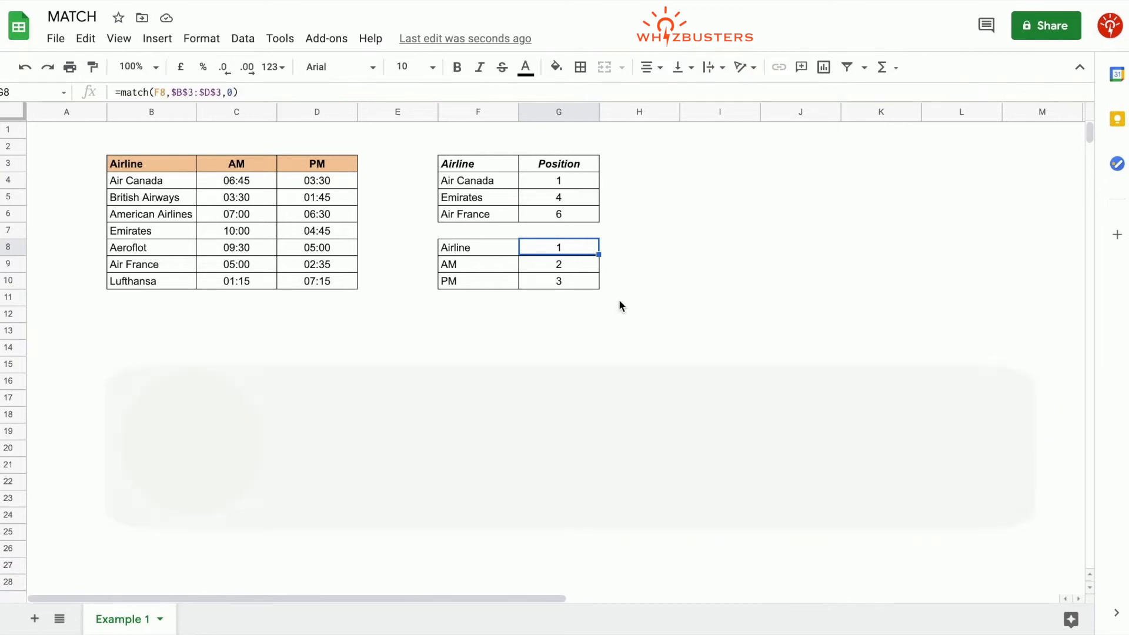
type("=")
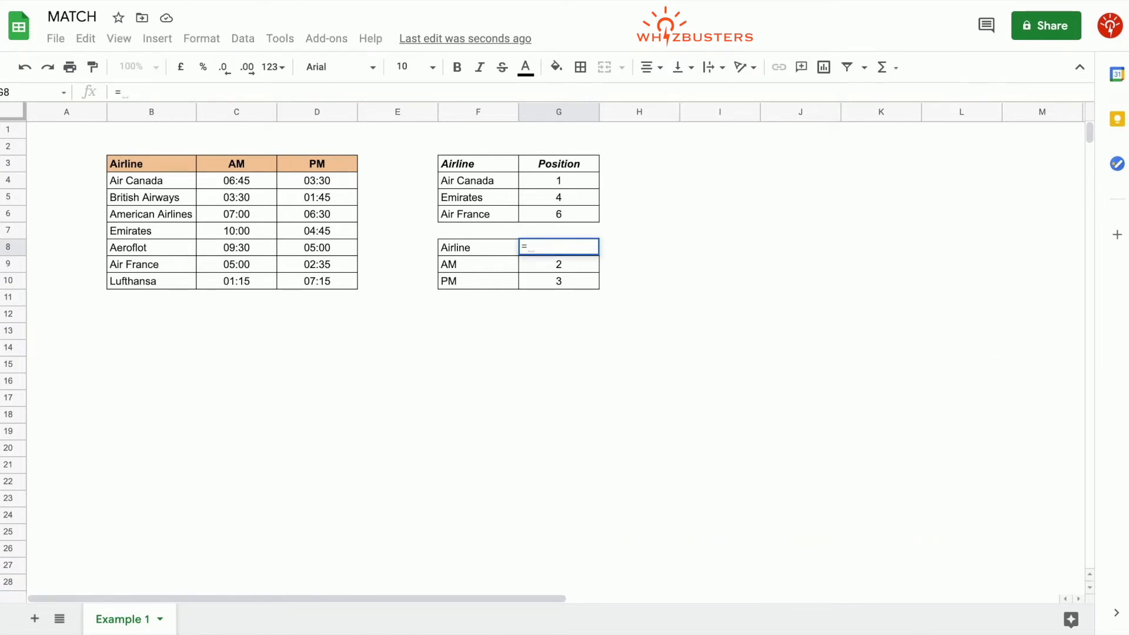
type("match(")
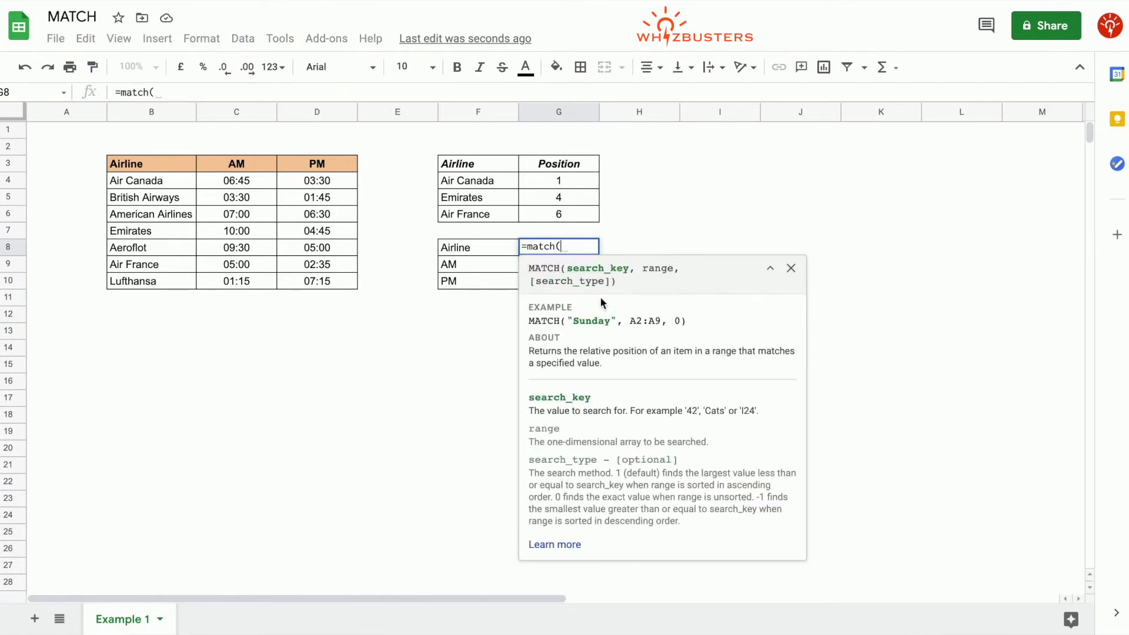
left_click(481, 238)
type(",")
left_click_drag(177, 161, 312, 182)
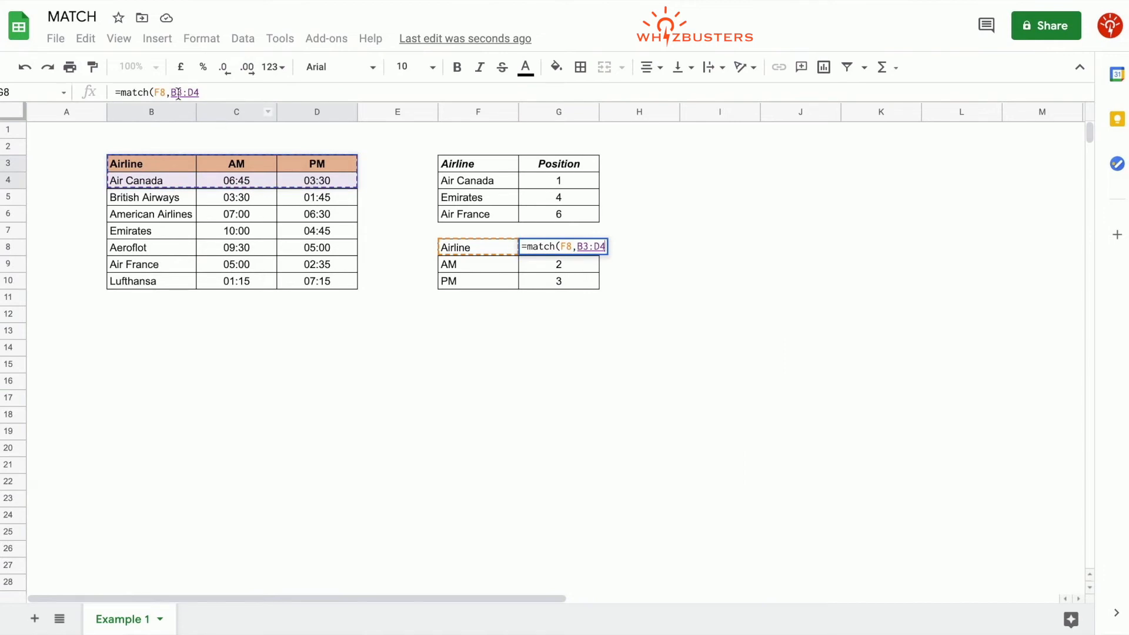
key("F4")
type(",0)")
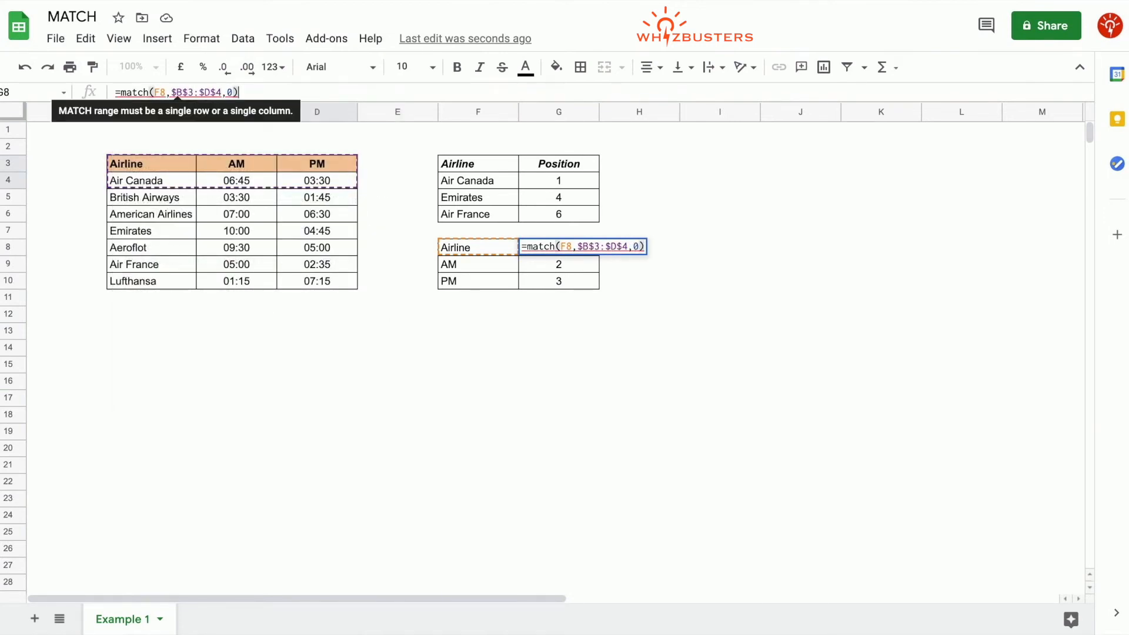
key("Return")
mouse_move(569, 248)
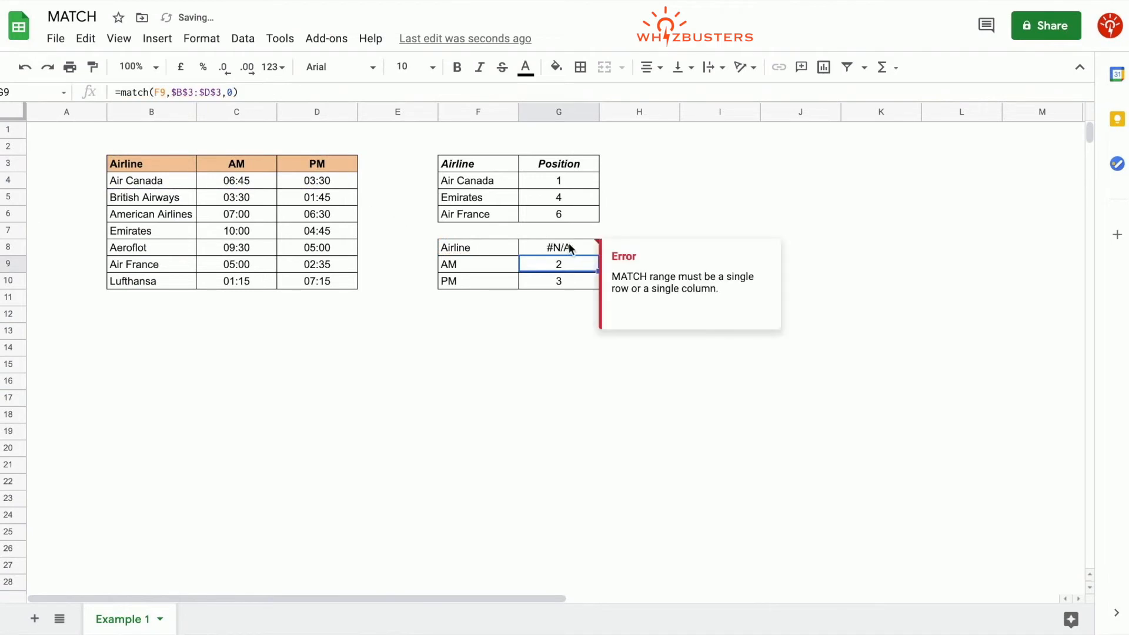